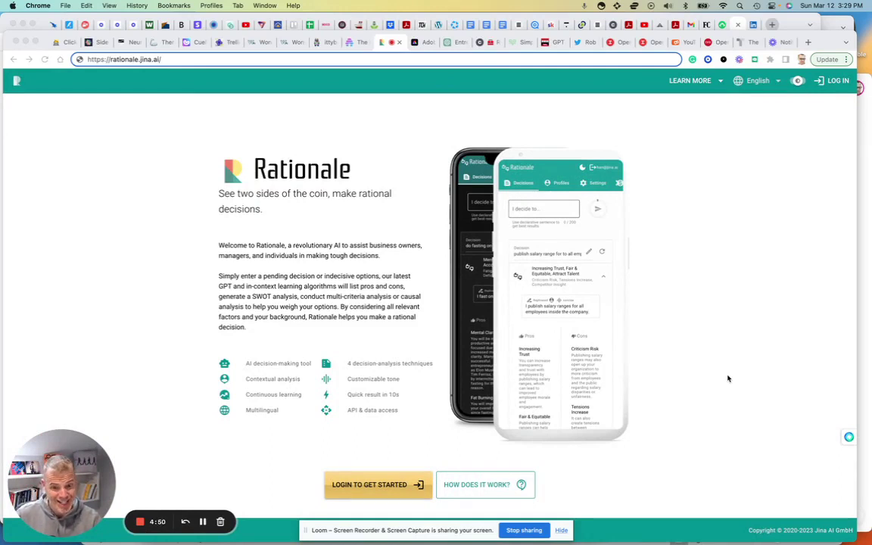
Review the Rationale landing page, including its Features section covering causal chain, contextual, multi-option and cost-benefit analysis
scroll(728, 379, down, 10)
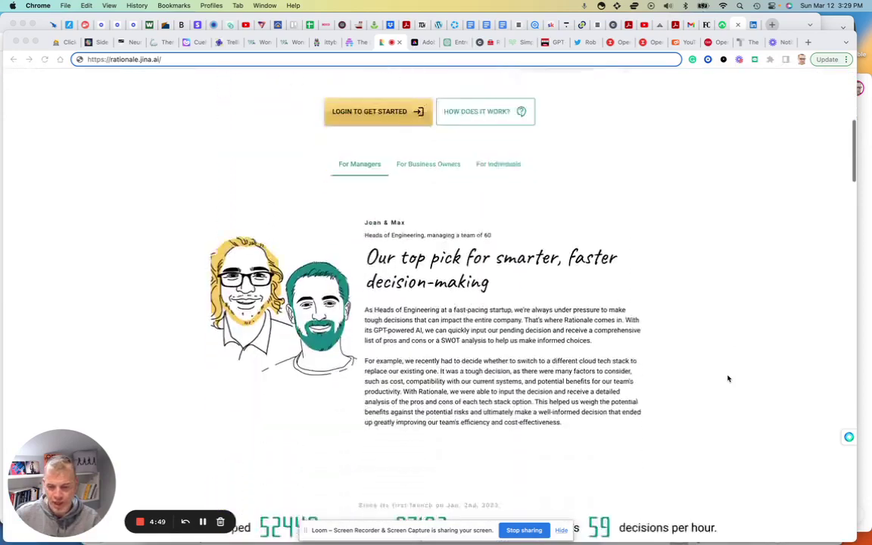
scroll(728, 378, down, 20)
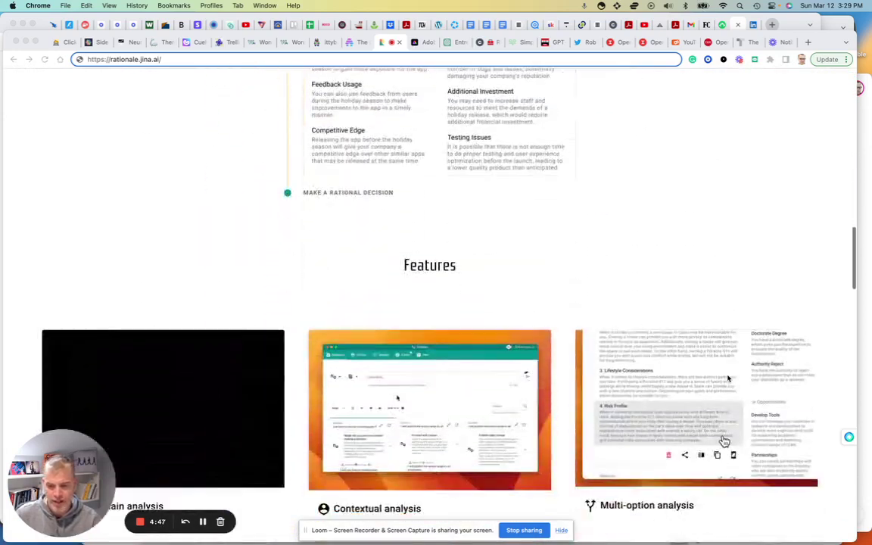
scroll(727, 379, down, 5)
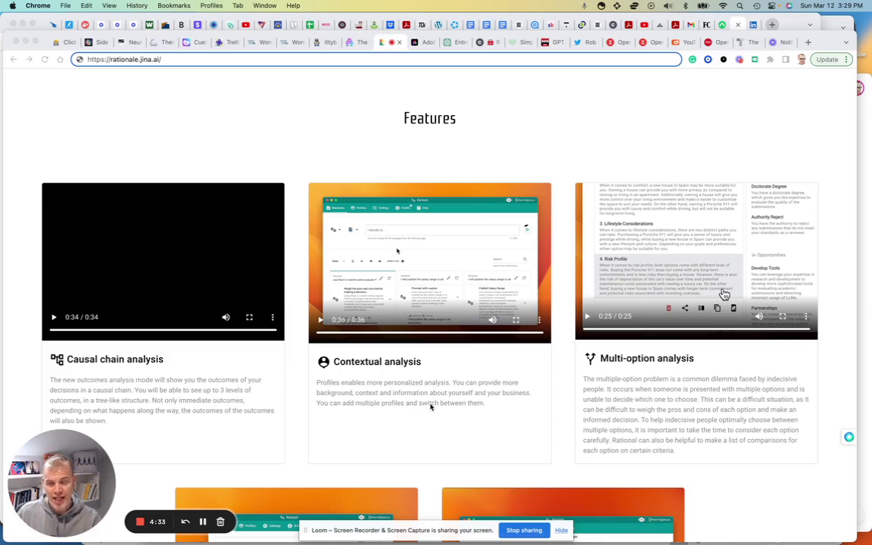
scroll(467, 407, down, 2)
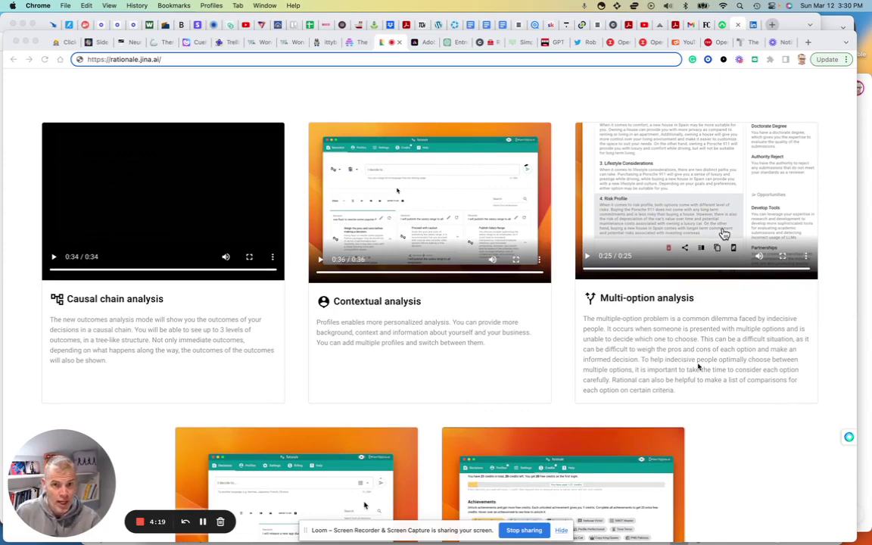
scroll(698, 366, down, 3)
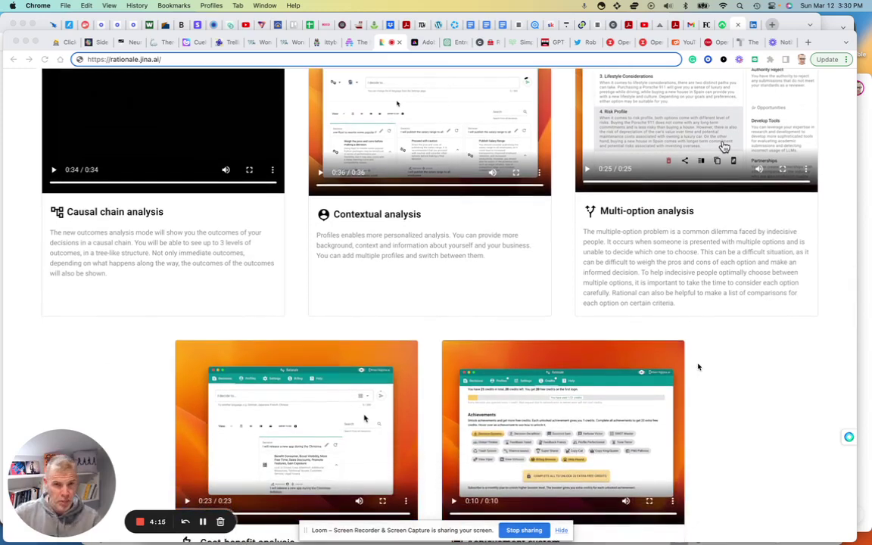
scroll(698, 366, down, 4)
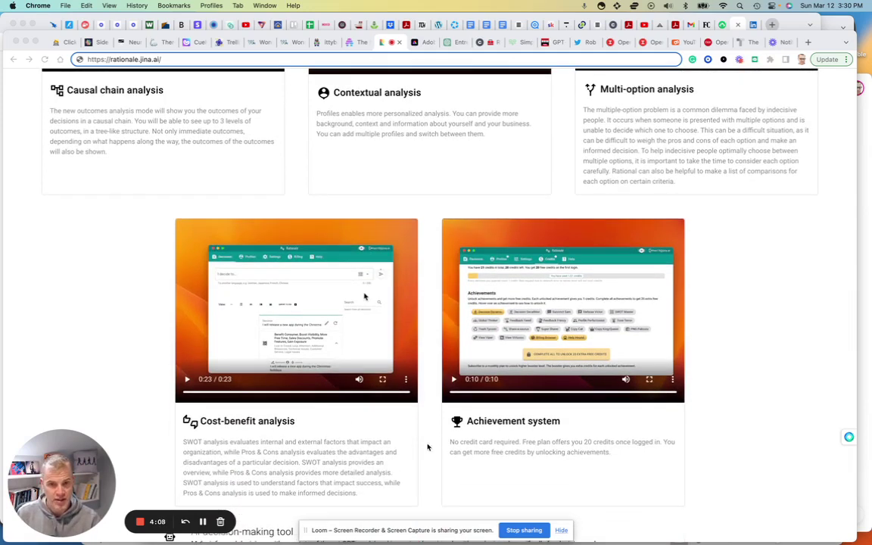
scroll(718, 476, down, 3)
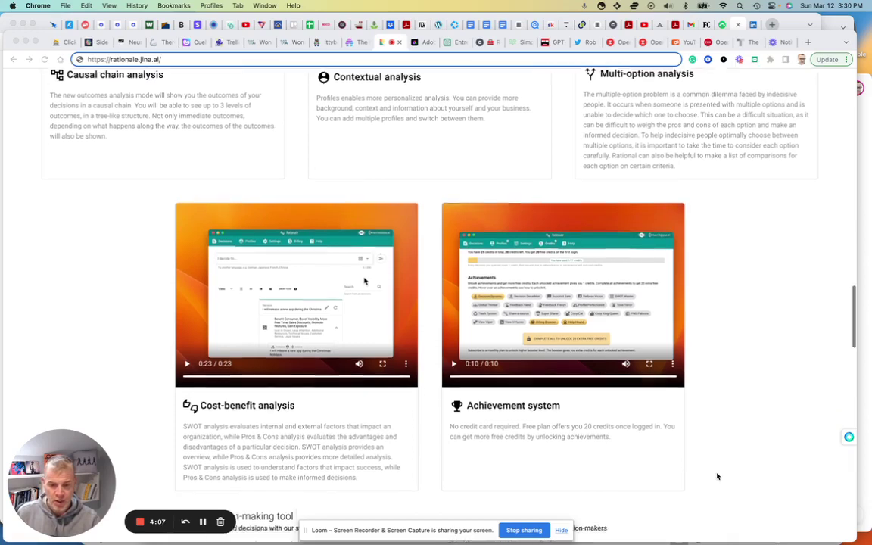
scroll(717, 476, down, 5)
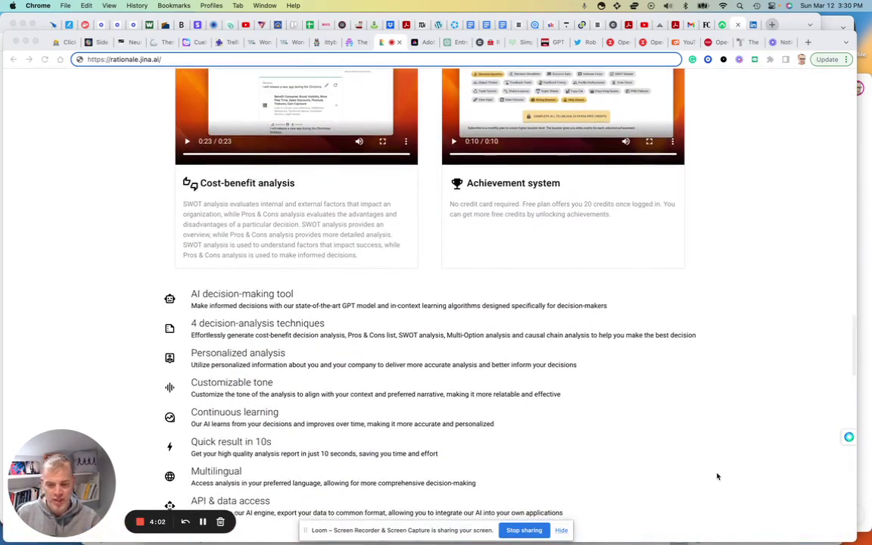
scroll(717, 476, up, 10)
scroll(717, 476, up, 10)
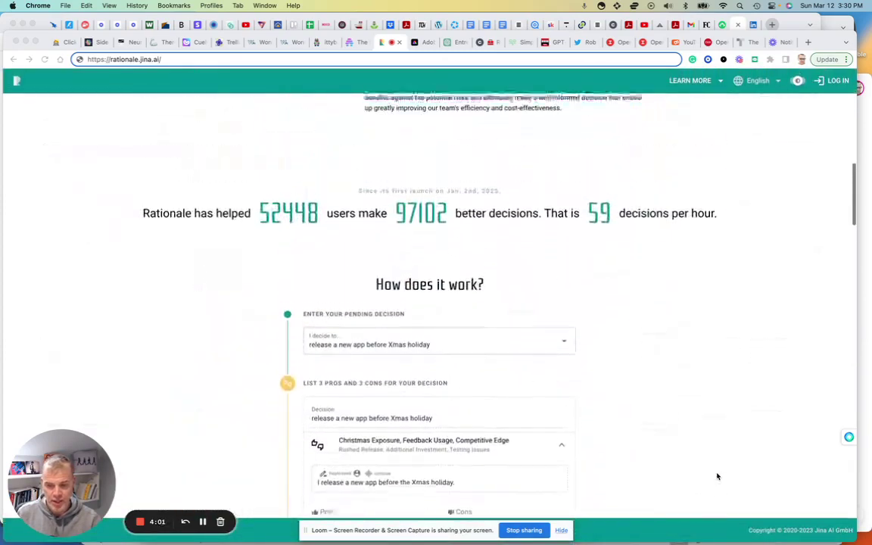
scroll(717, 476, up, 5)
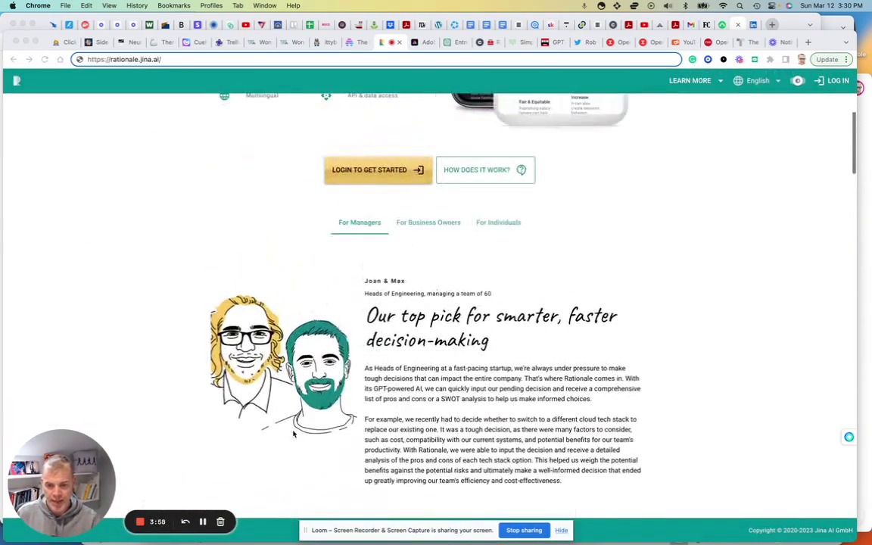
click(203, 522)
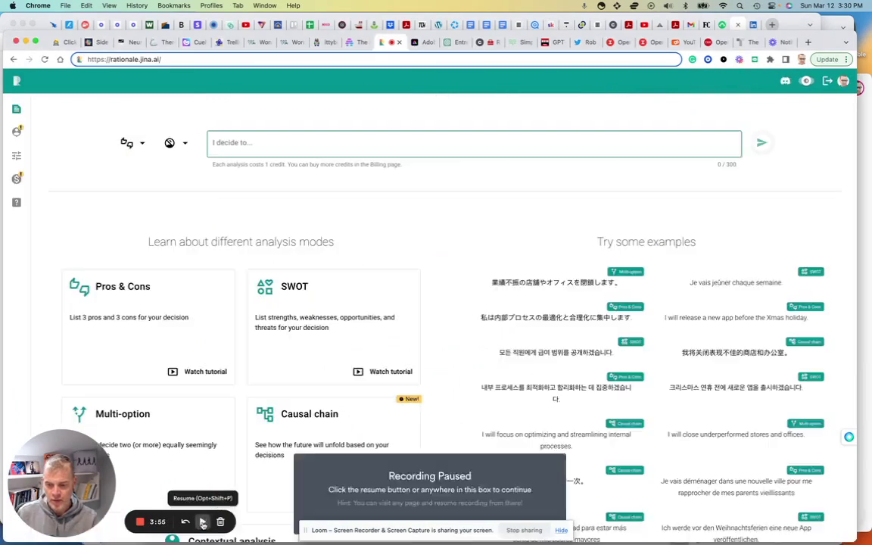
click(203, 522)
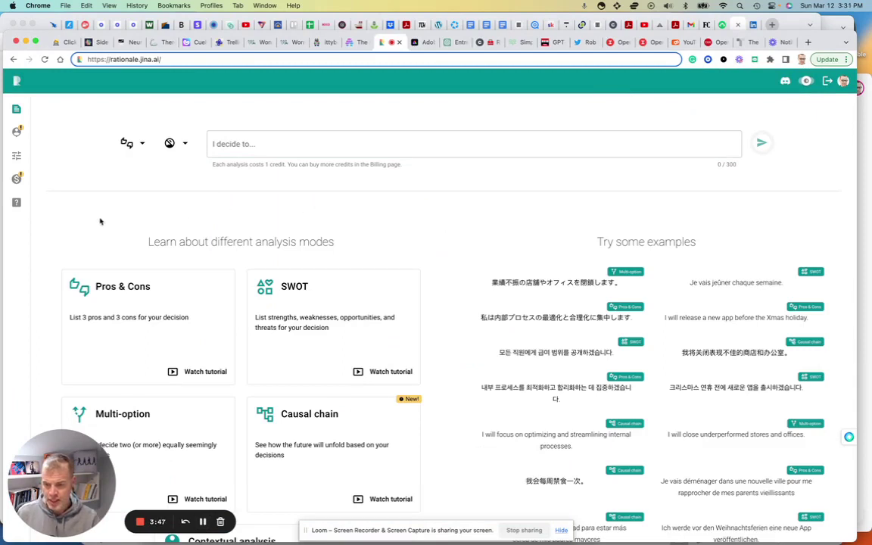
Look over the available analysis modes, watch the Pros & Cons video tutorial and close it
scroll(106, 231, down, 3)
scroll(108, 235, down, 2)
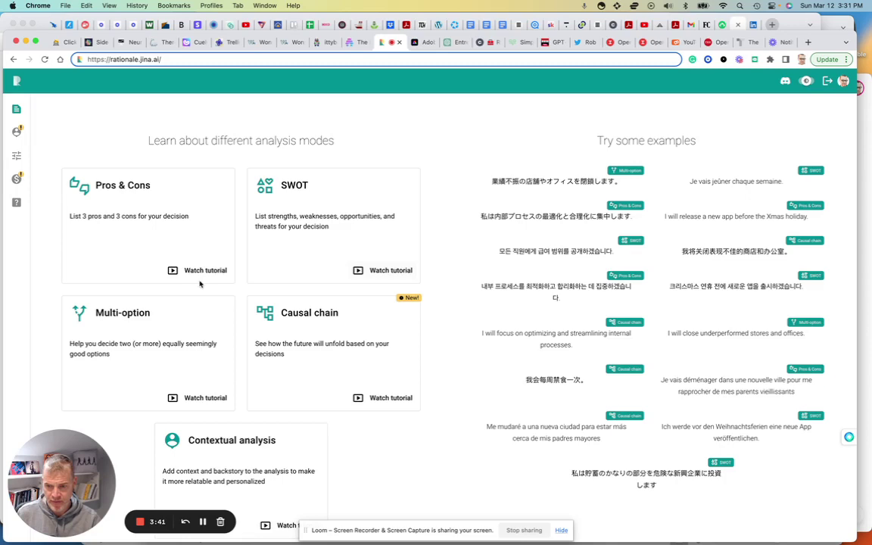
click(175, 272)
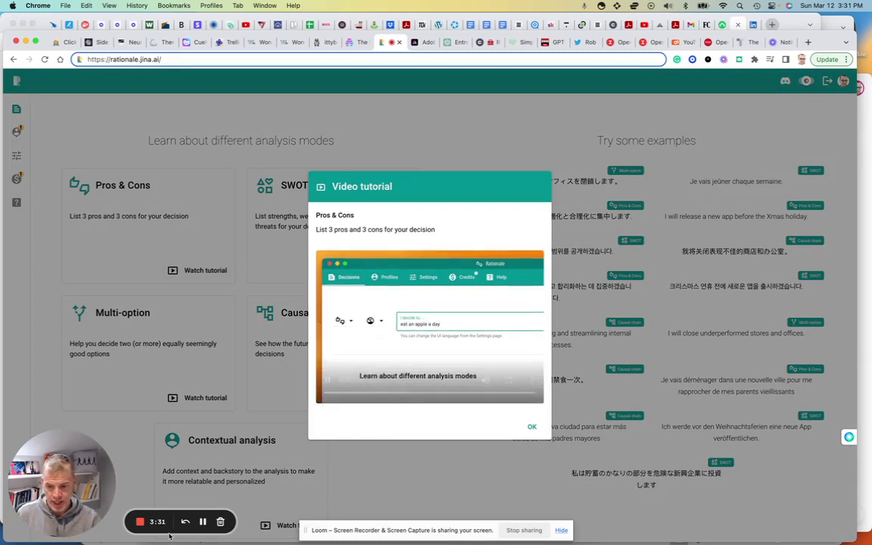
key(Escape)
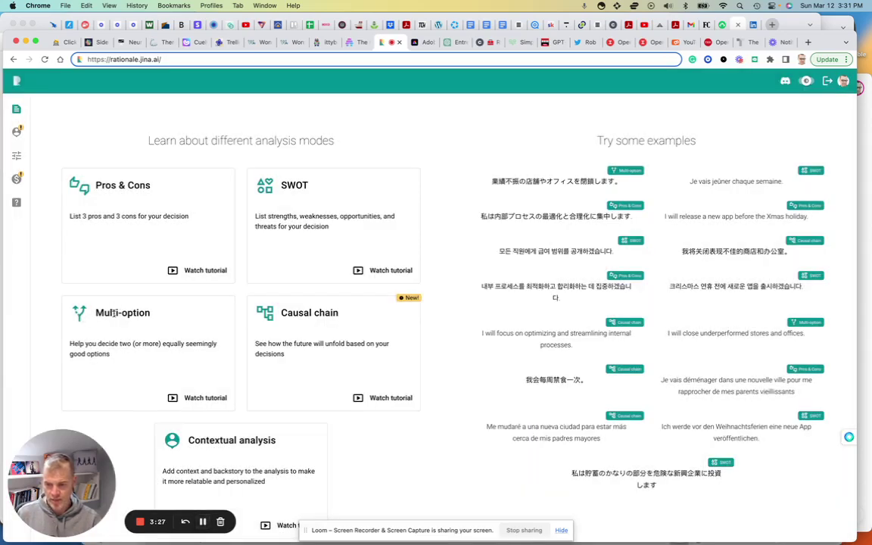
Run a Multi-option analysis of writing about thinking like an entrepreneur as a law student, generative ai's potential within the legal profession, and deregulating the legal profession
scroll(114, 318, up, 3)
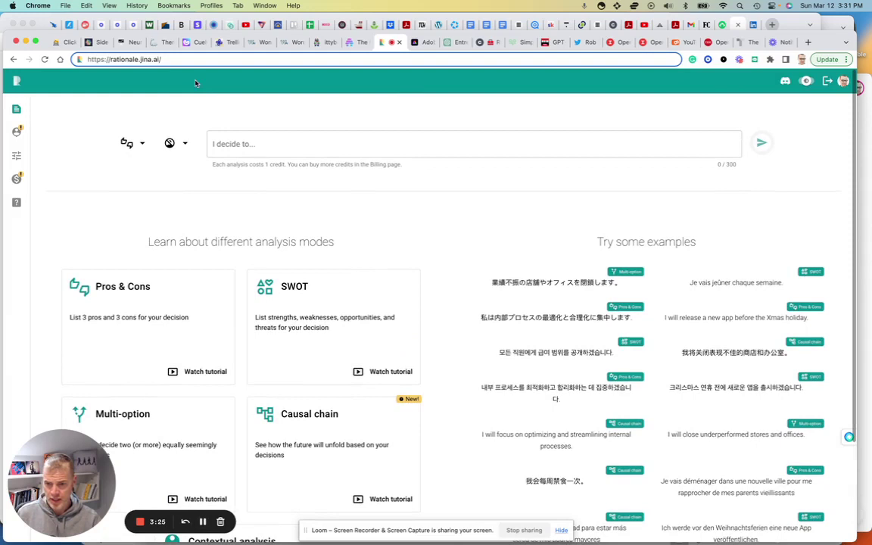
click(133, 143)
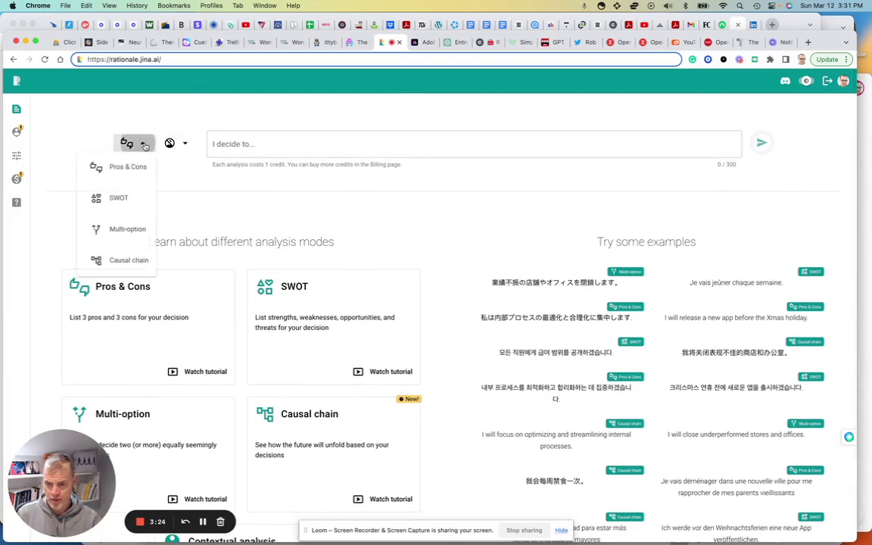
click(128, 230)
click(304, 144)
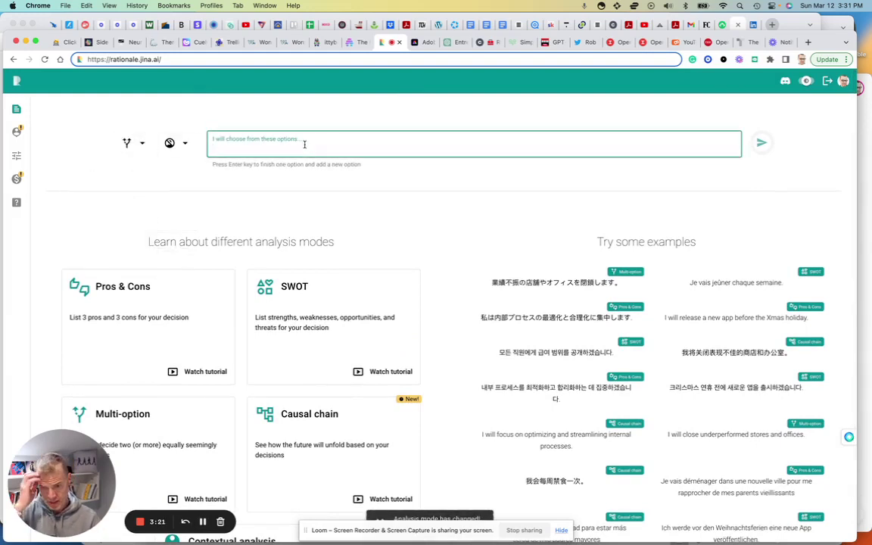
click(202, 522)
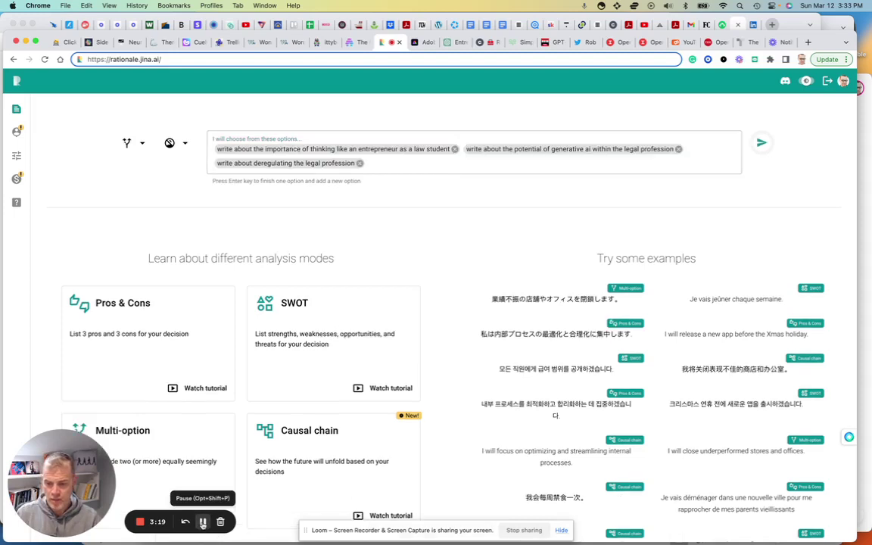
click(761, 143)
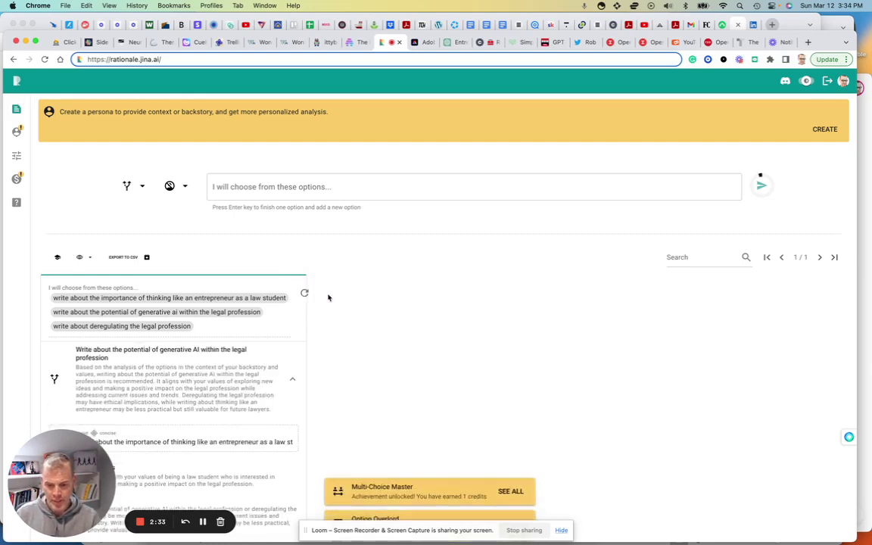
Read the Multi-option result, covering the recommendation, alignment with values, practicality, long-term impact and risk/ethical implications
scroll(337, 339, down, 3)
scroll(337, 339, down, 3)
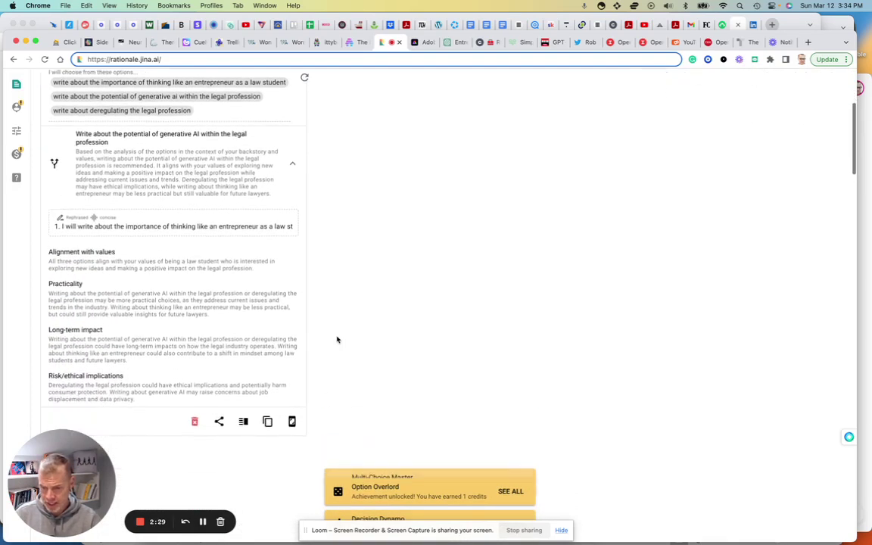
scroll(336, 341, up, 1)
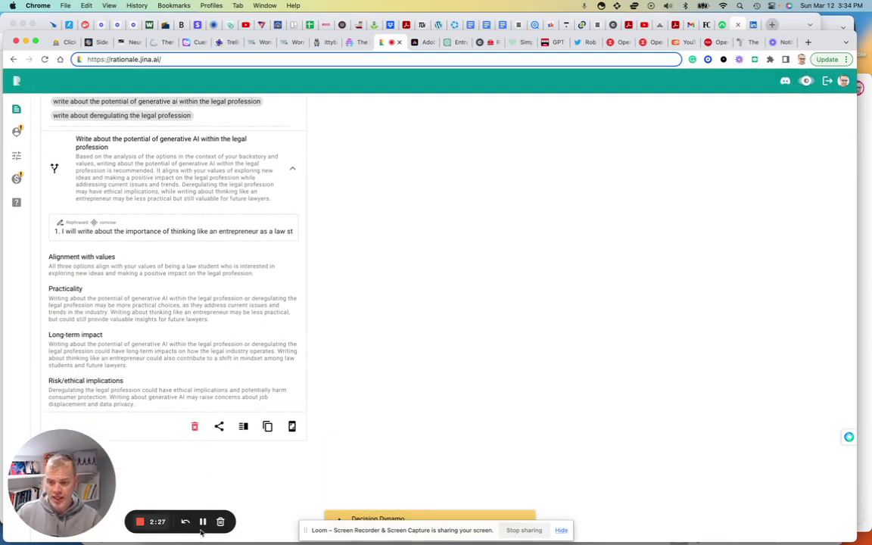
scroll(314, 408, down, 1)
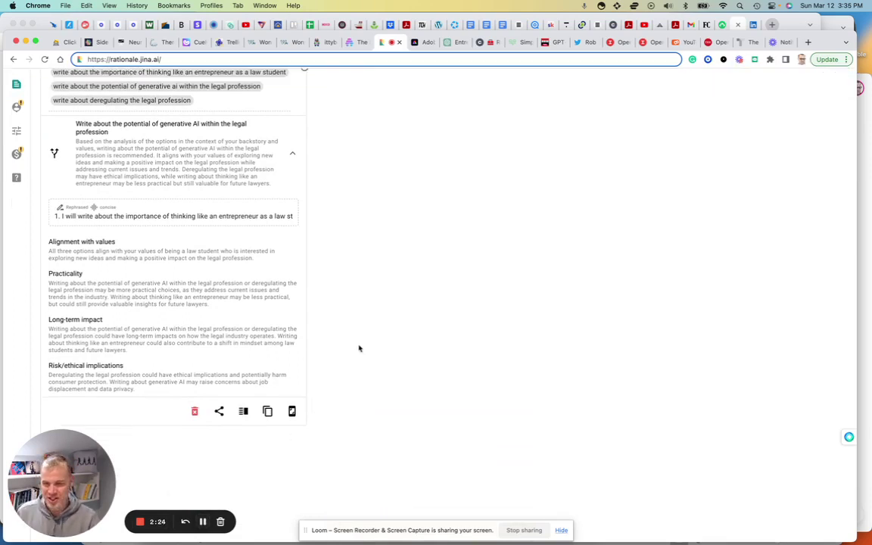
scroll(250, 235, up, 2)
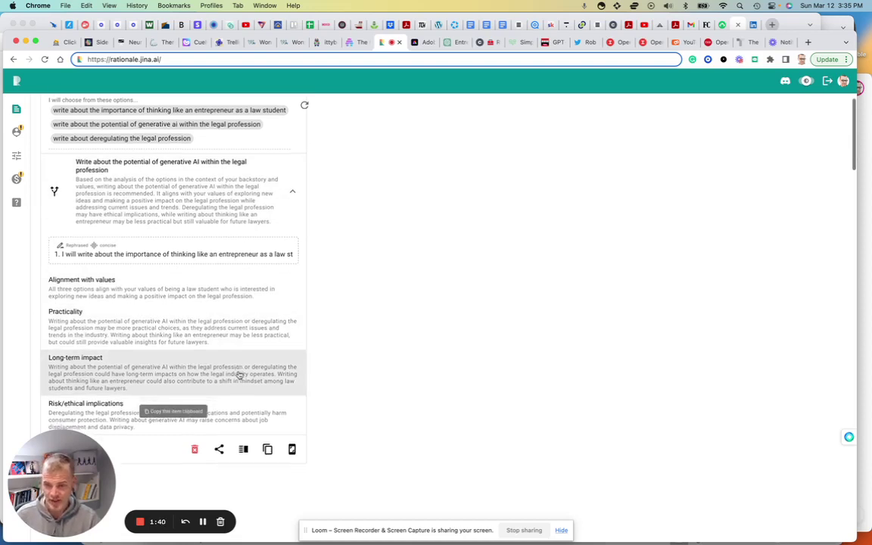
scroll(239, 375, down, 1)
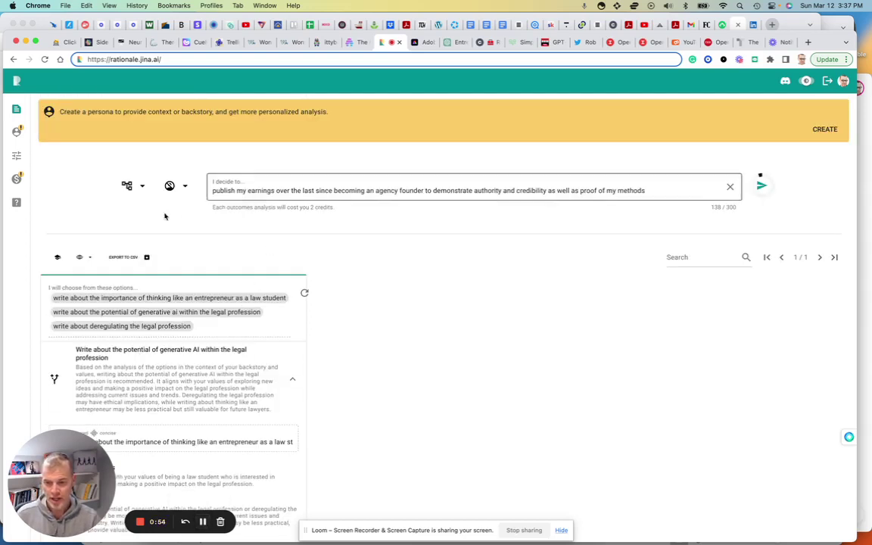
Insert "five year" after "over the last" in the decision about publishing earnings and run its Causal chain analysis
click(141, 188)
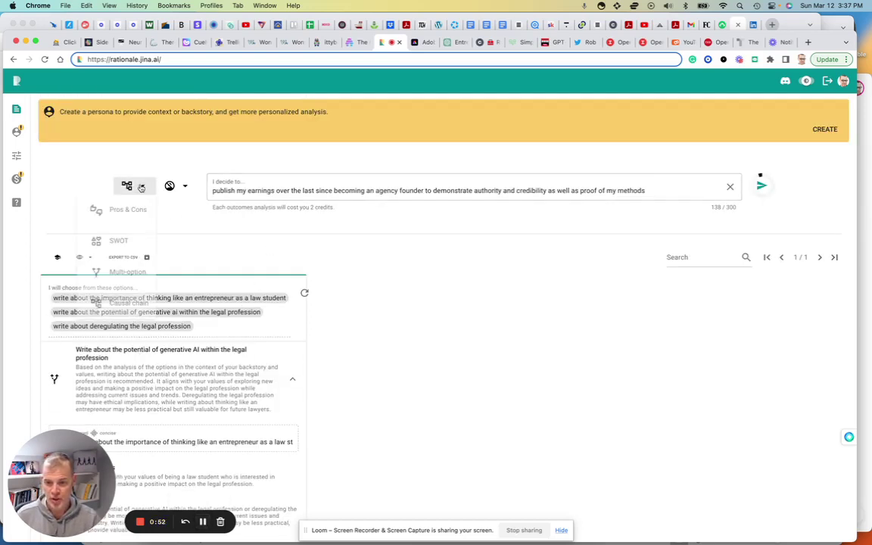
click(264, 236)
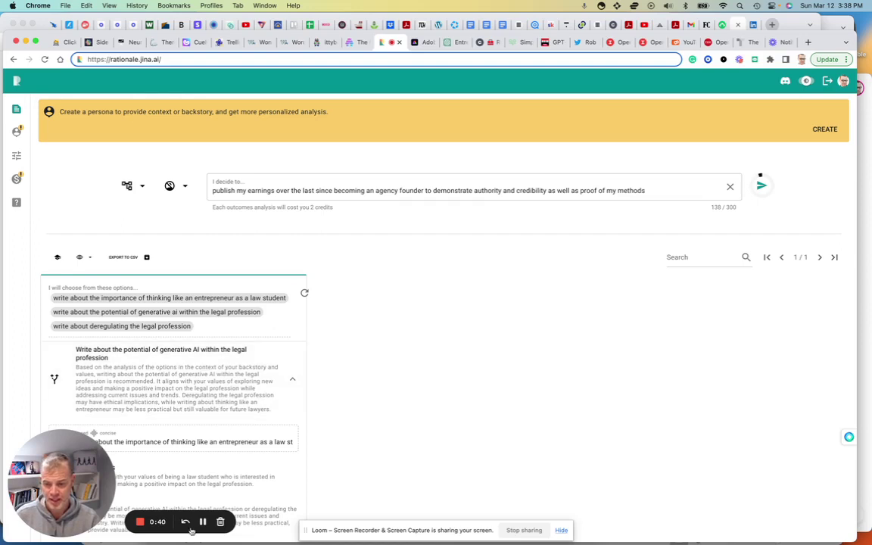
text(five year)
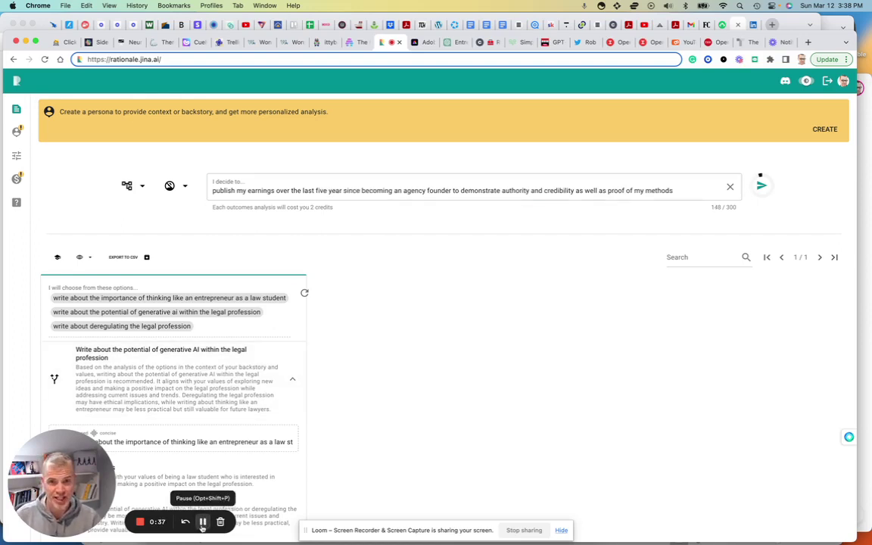
click(762, 187)
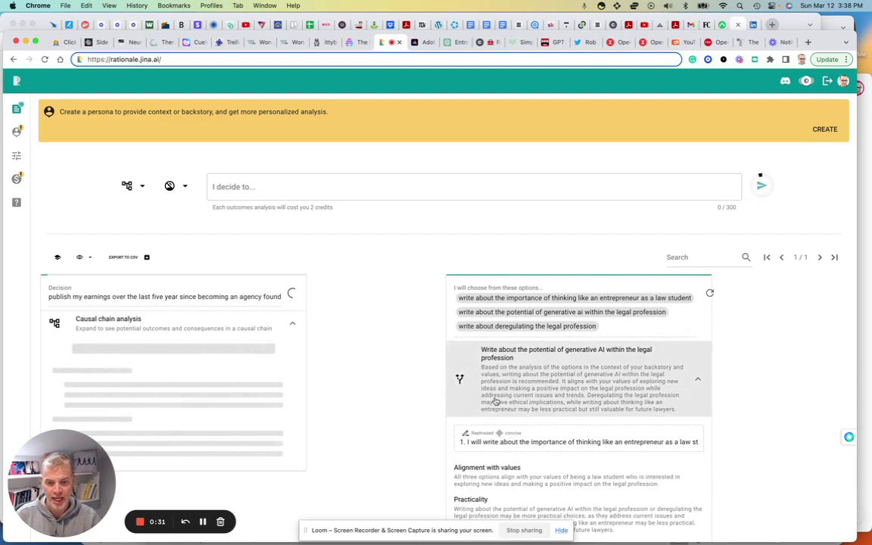
Examine the outcome tree of the Causal chain analysis for the earnings decision, enlarged for reading, and restore the normal page size
scroll(495, 403, down, 1)
scroll(275, 414, down, 1)
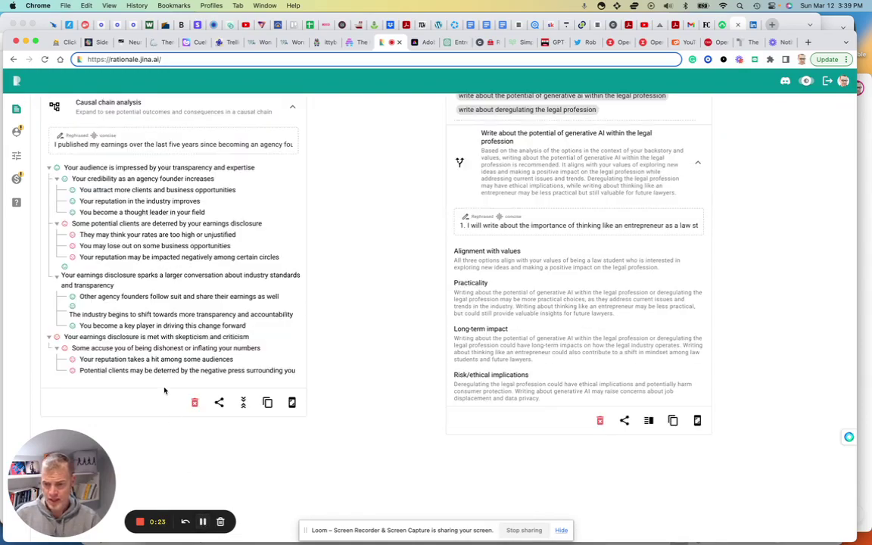
scroll(164, 390, up, 5)
scroll(164, 390, up, 2)
scroll(164, 390, up, 2)
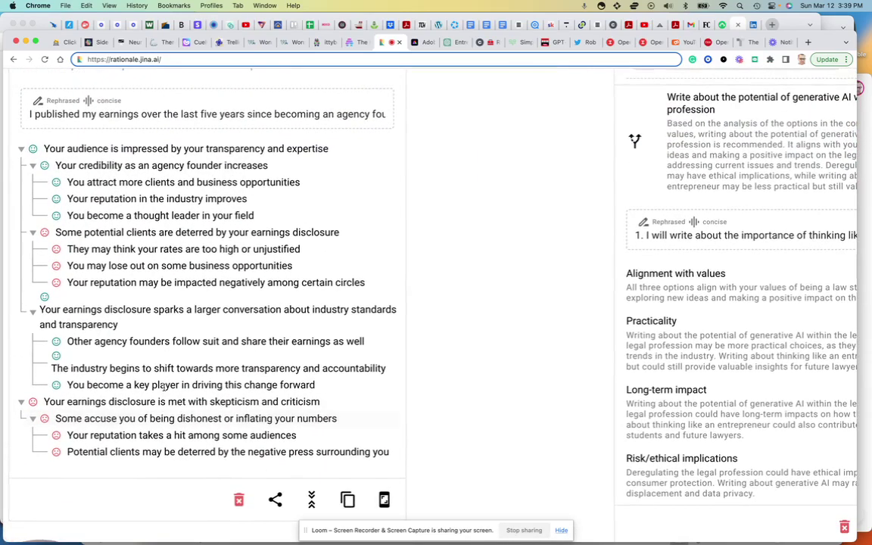
scroll(164, 387, left, 3)
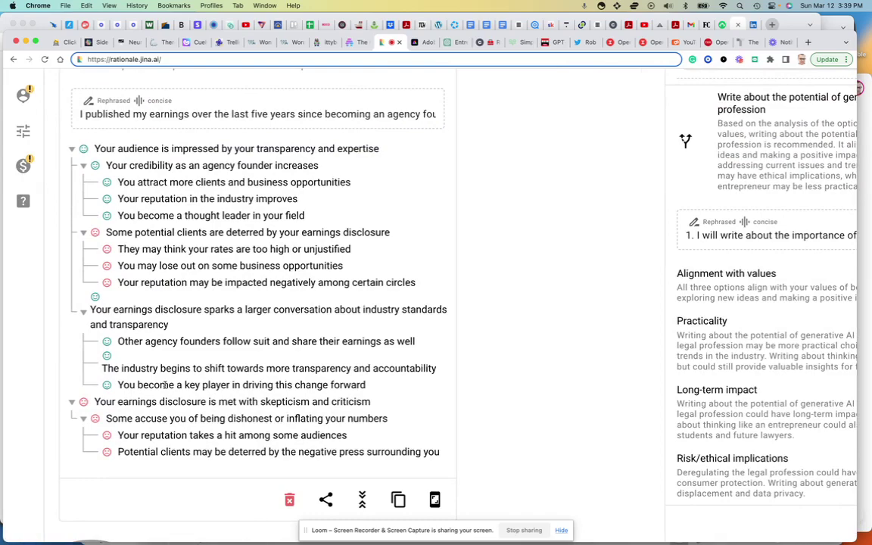
scroll(164, 386, down, 3)
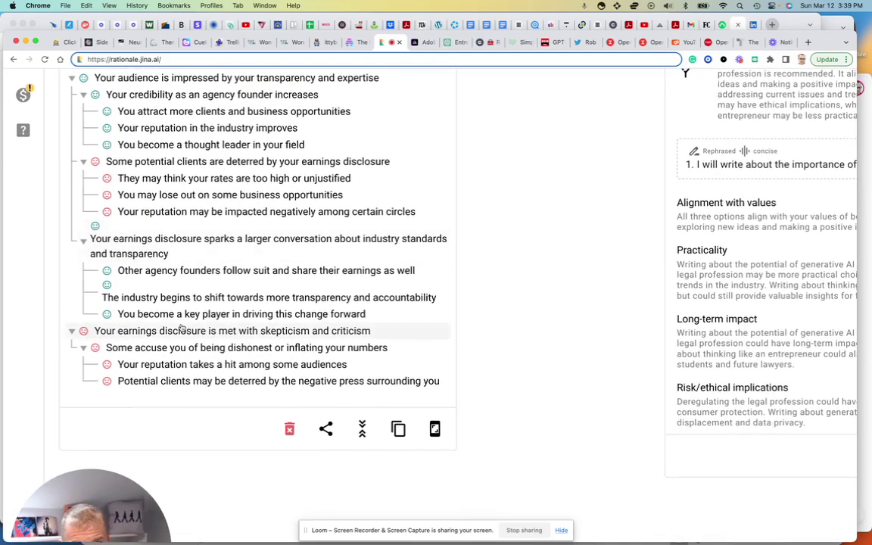
key(super+0)
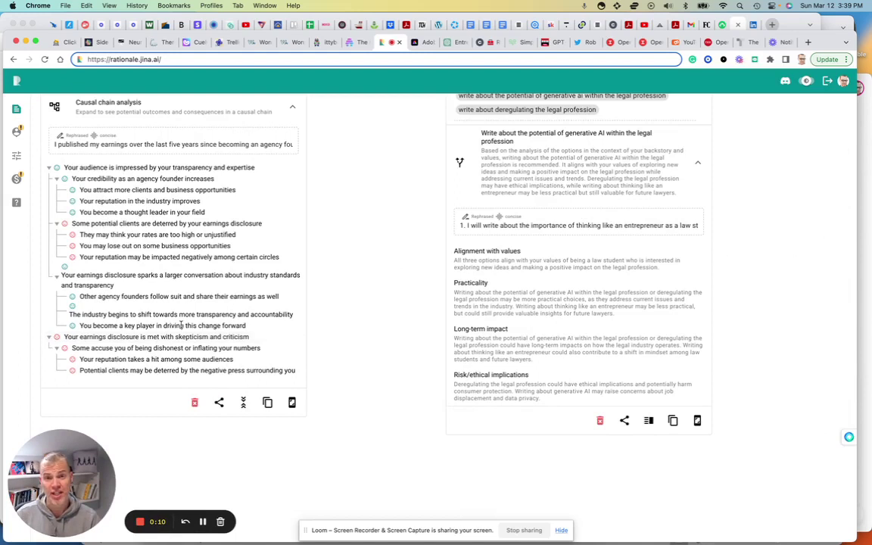